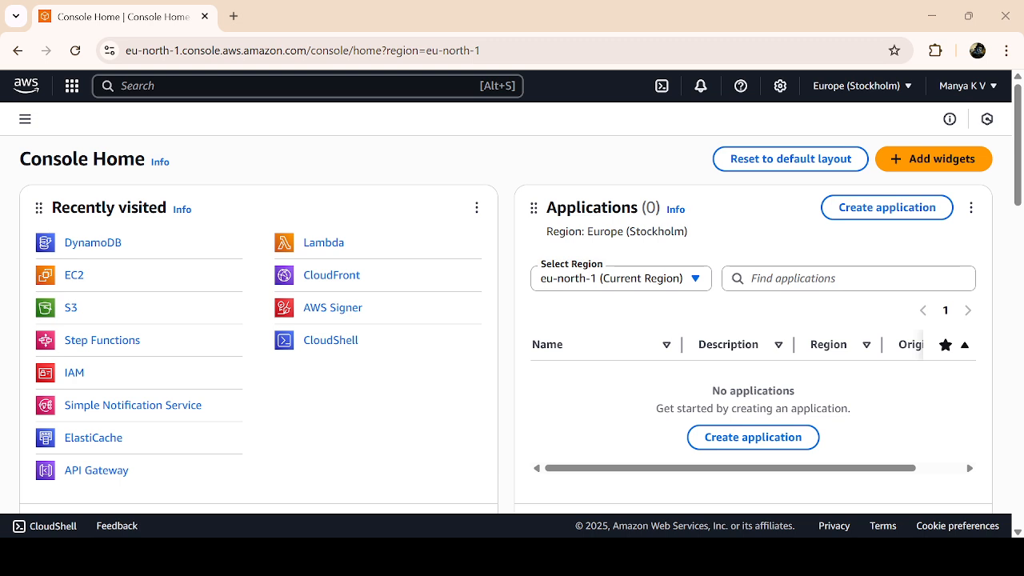
- Search the AWS services for DynamoDB and open the DynamoDB console
click(323, 88)
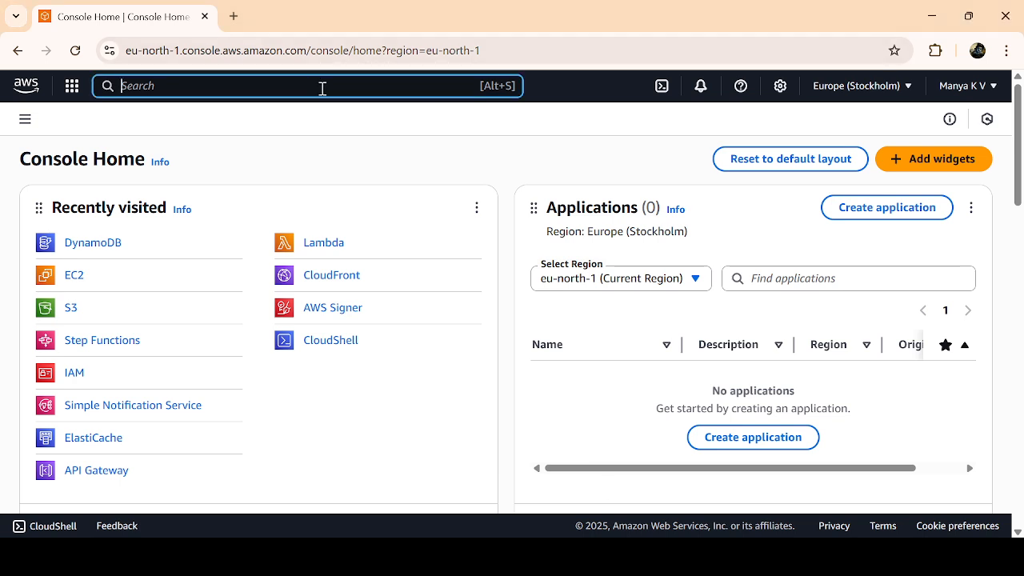
text(dy)
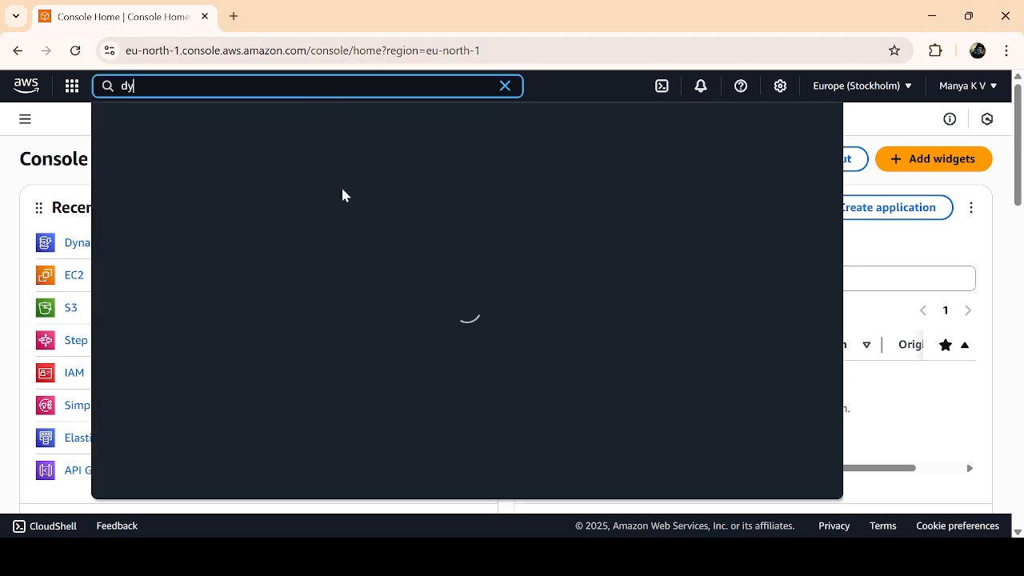
text(namoDB)
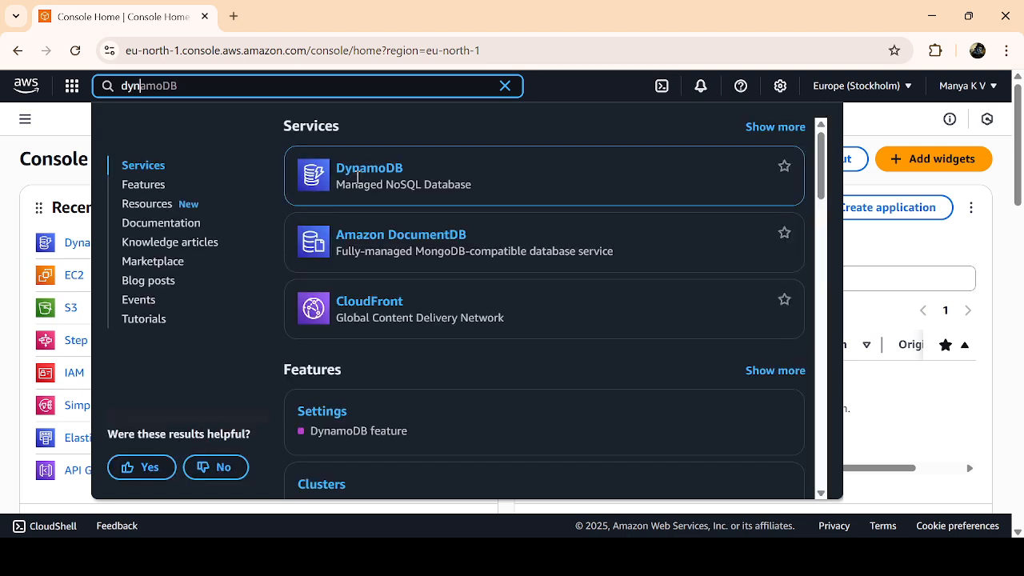
click(357, 176)
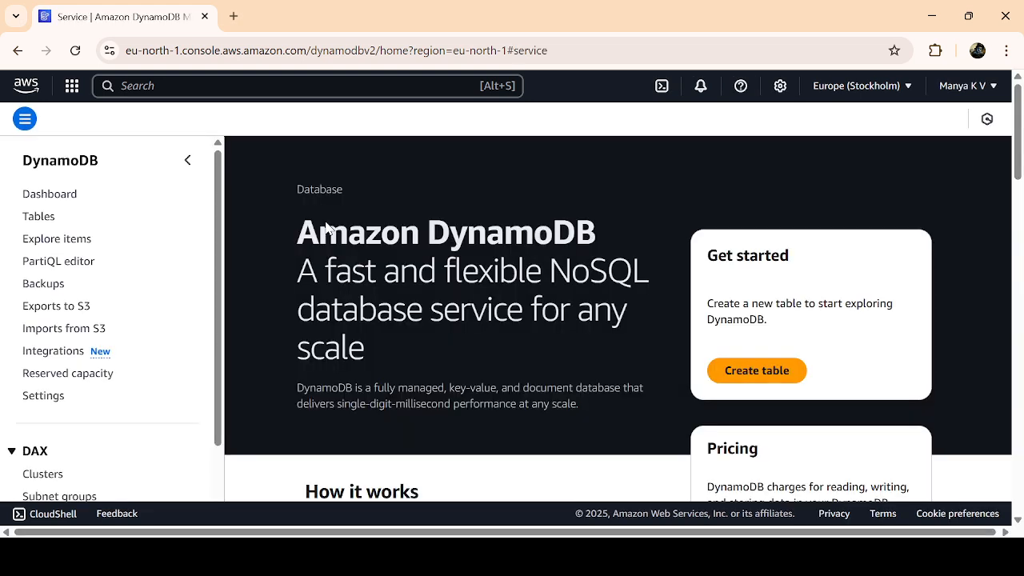
- Create a table named dynamo2 with String partition key user_id and String sort key name, keeping the default settings
click(753, 376)
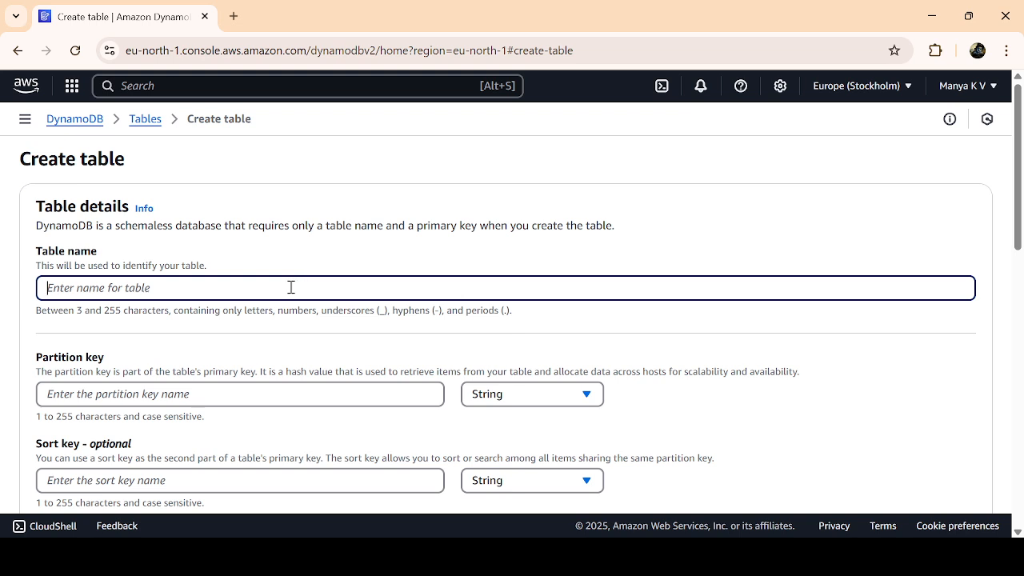
text(dy)
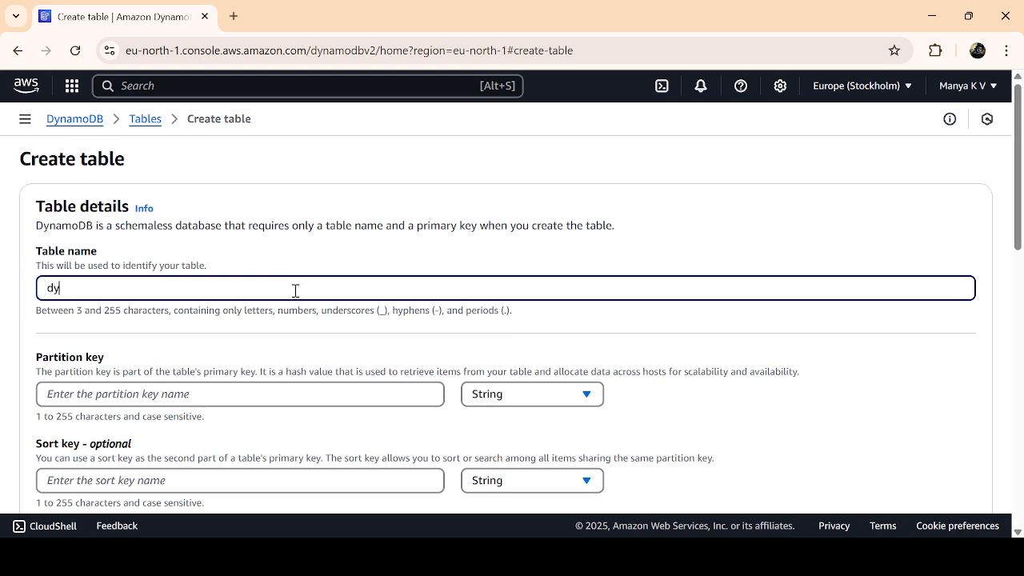
text(namo2)
scroll(309, 287, down, 1)
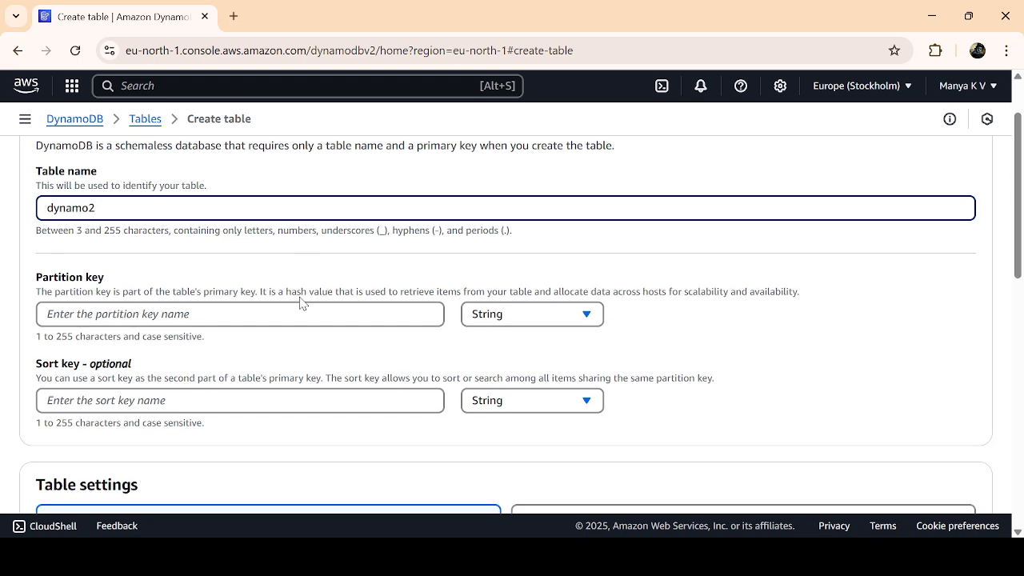
click(272, 313)
text(user_id)
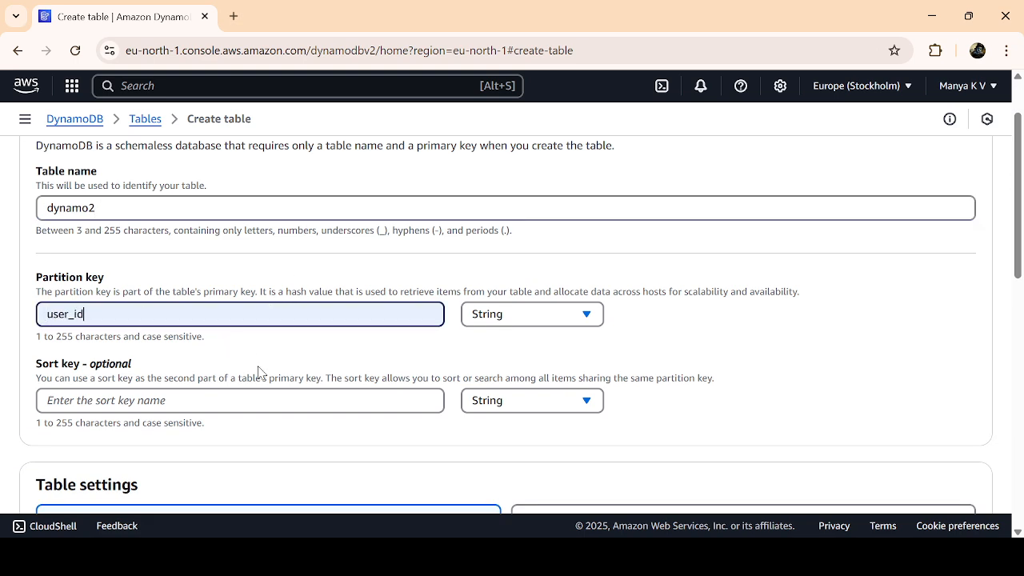
scroll(258, 368, down, 2)
click(209, 246)
text(name)
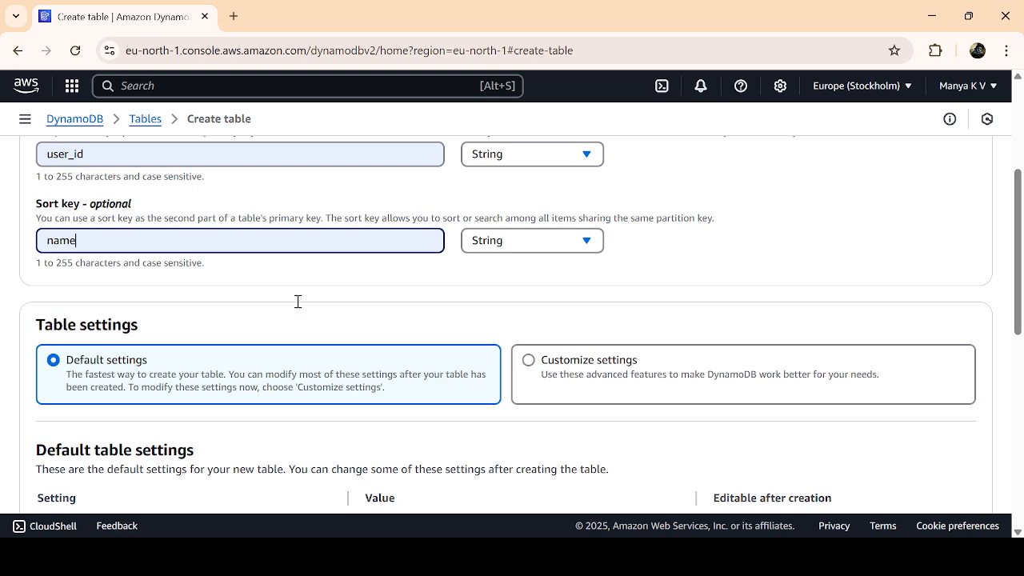
scroll(532, 312, down, 6)
scroll(533, 316, down, 1)
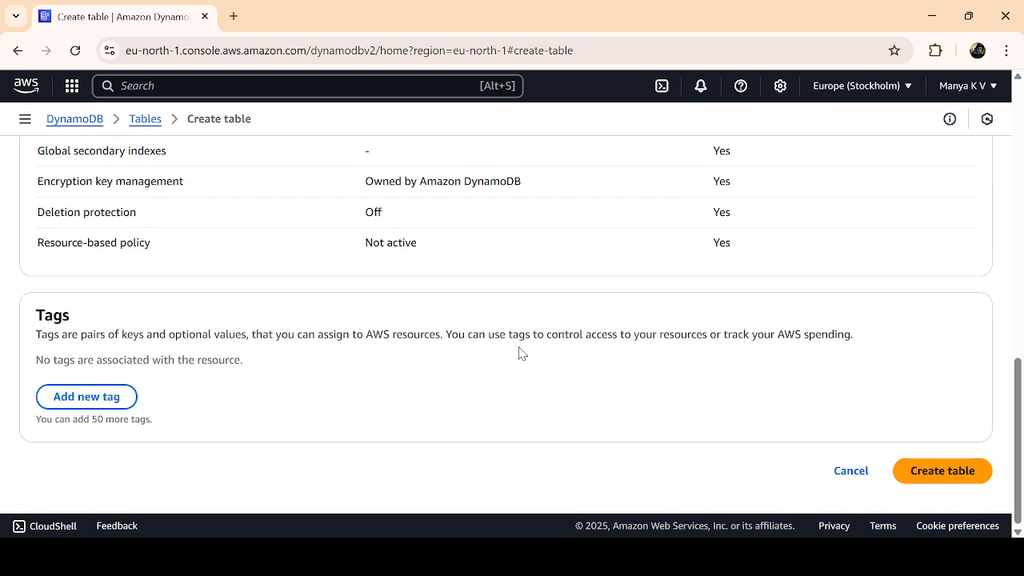
click(942, 472)
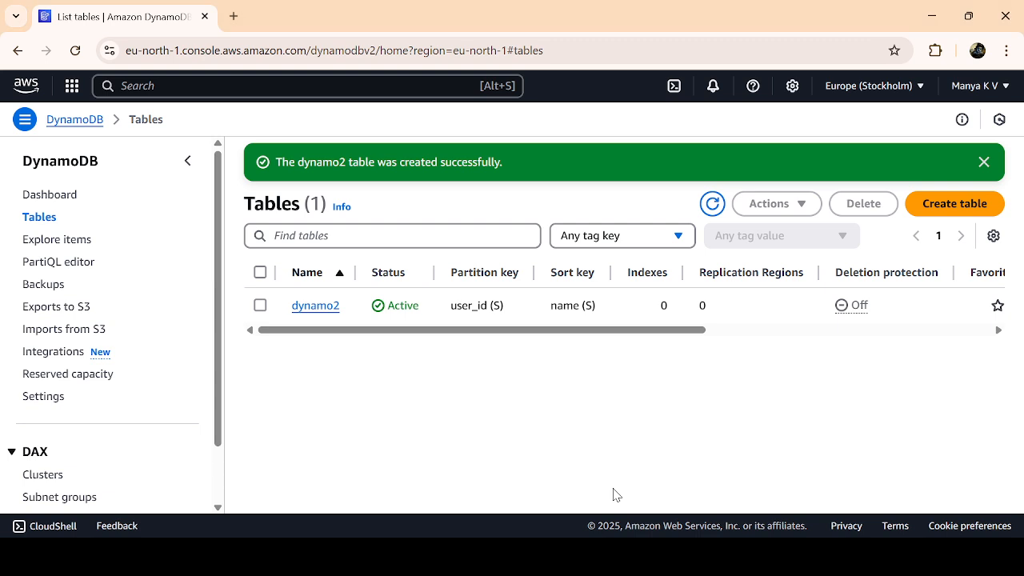
- Select the dynamo2 table and explore its items
click(259, 307)
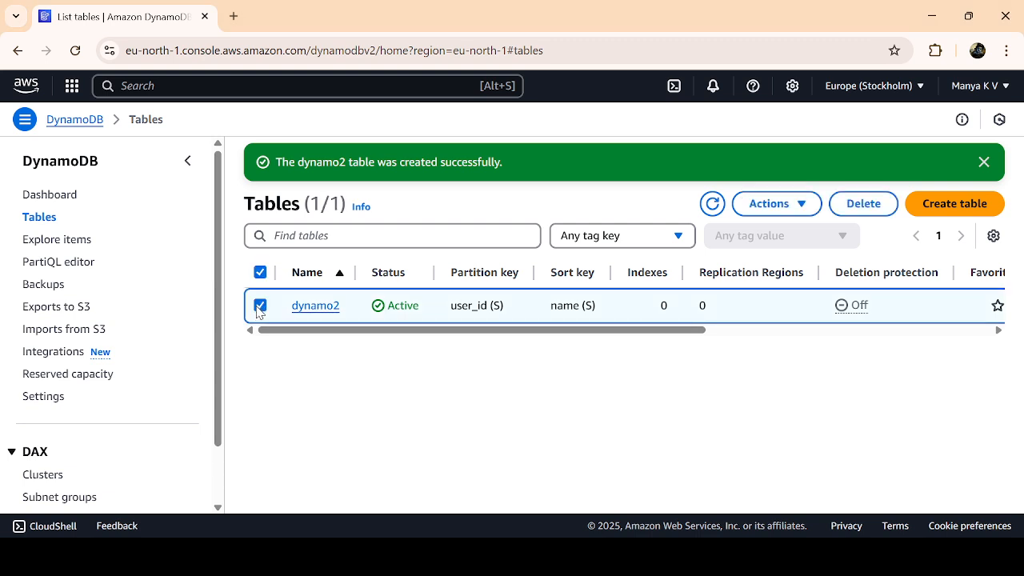
click(788, 204)
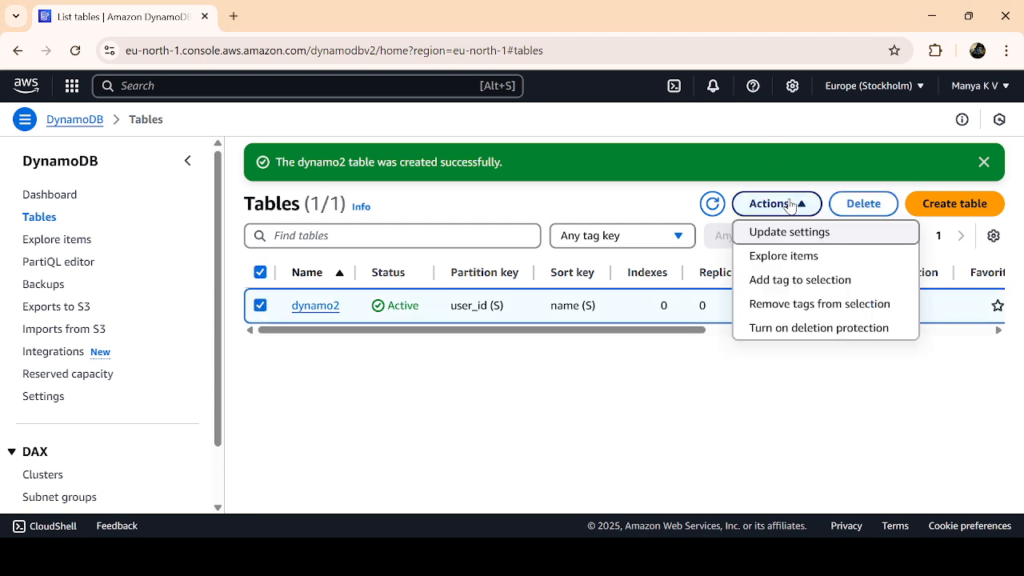
click(760, 258)
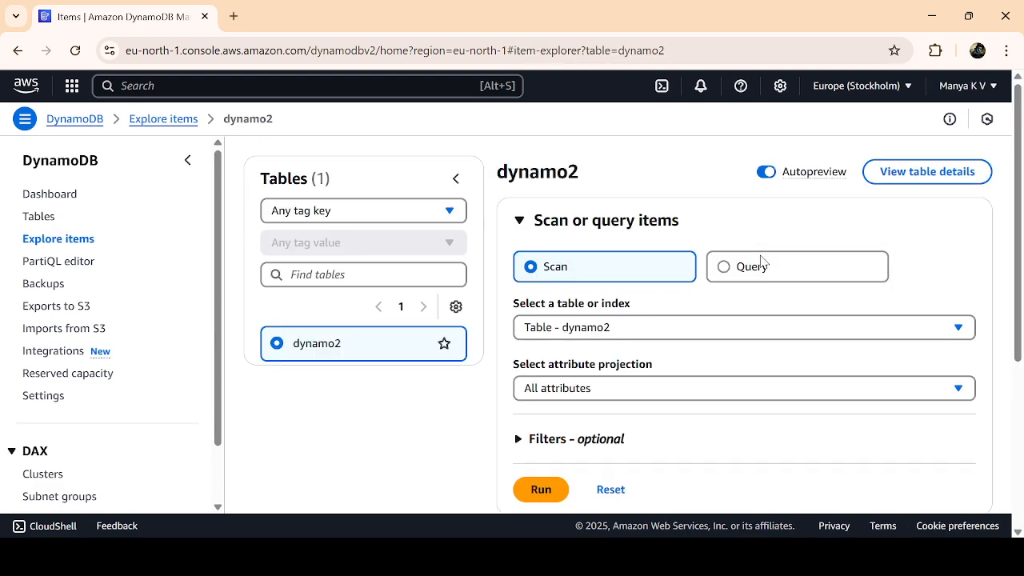
scroll(777, 264, down, 3)
scroll(776, 267, down, 2)
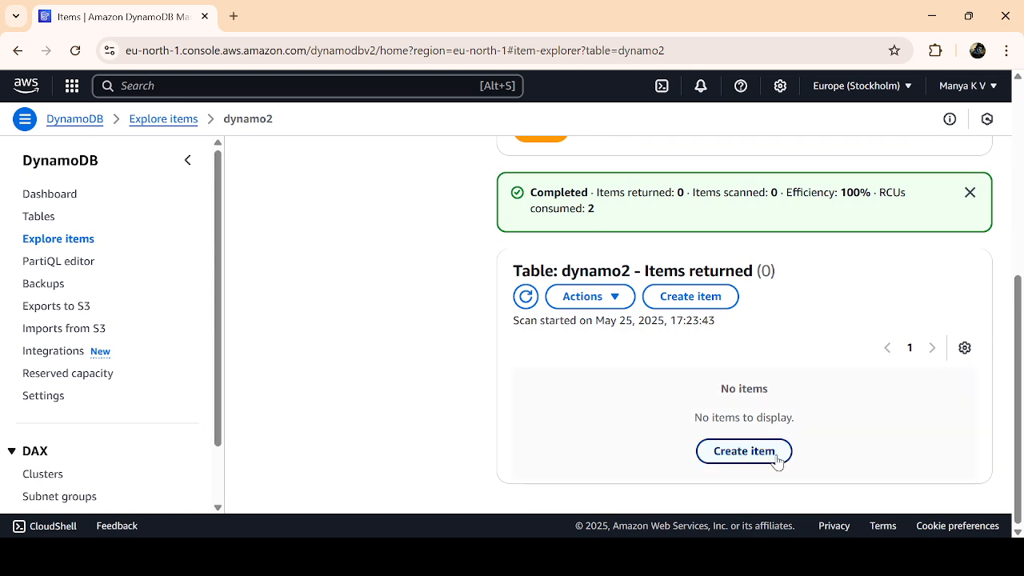
- Create an item in dynamo2 with user_id CS101 and name CS102, checking its JSON view before saving
click(762, 452)
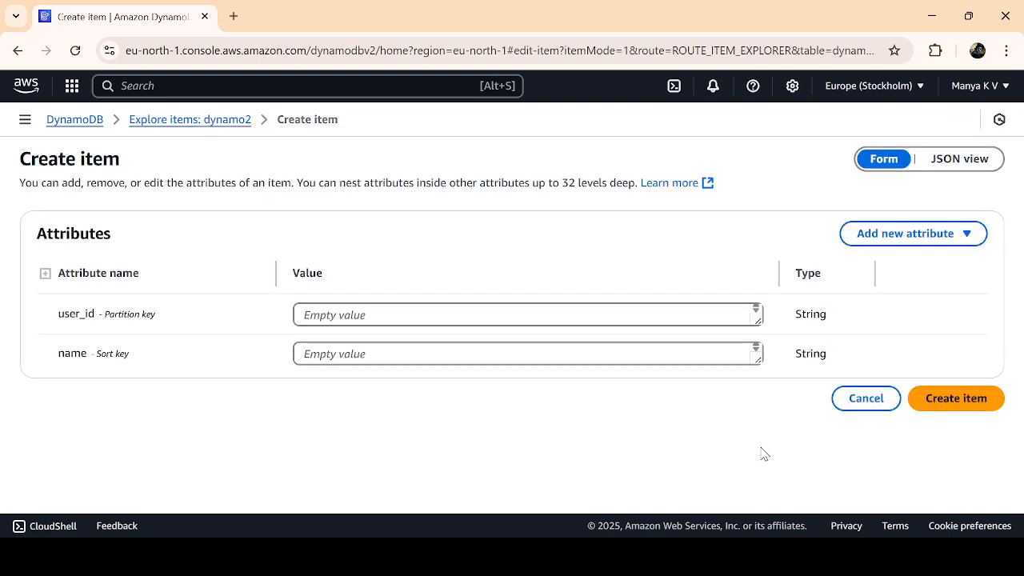
click(393, 315)
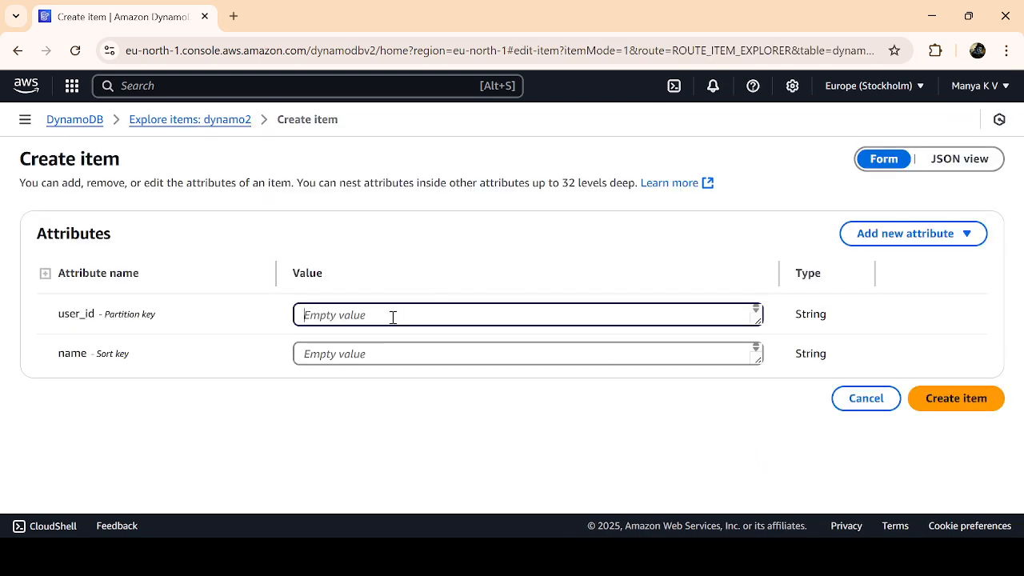
text(Cs)
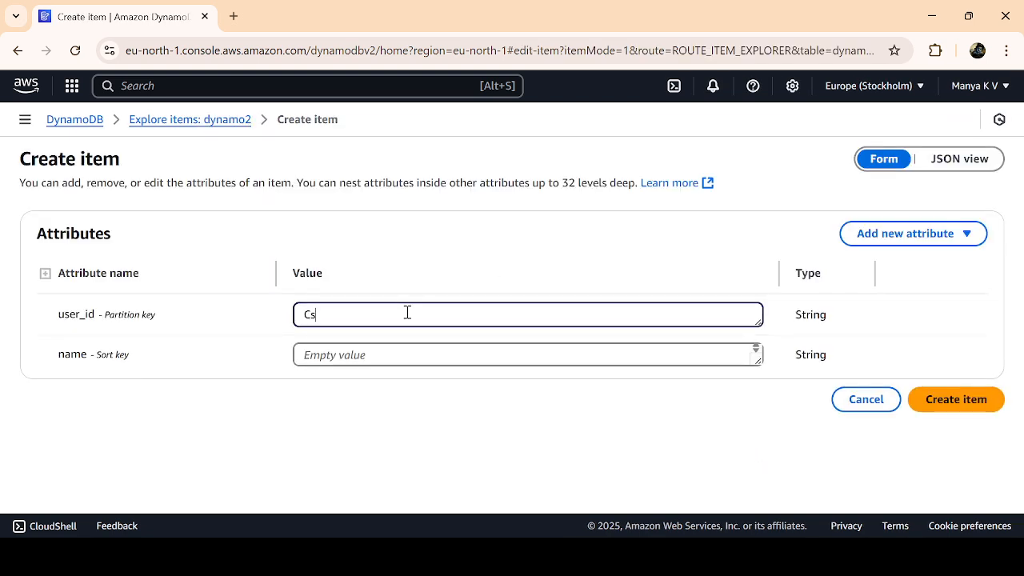
text(S101)
click(354, 359)
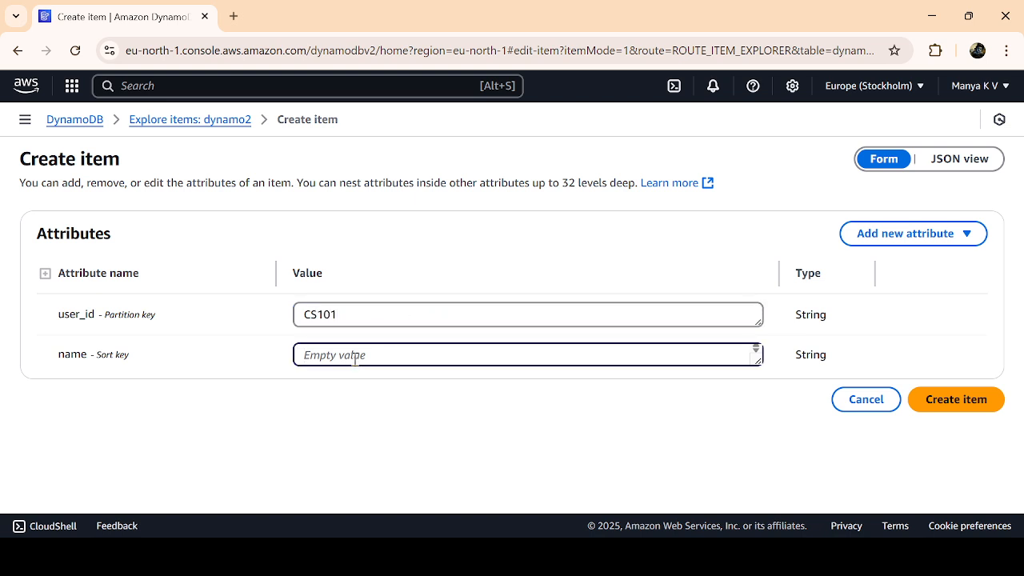
text(CS102)
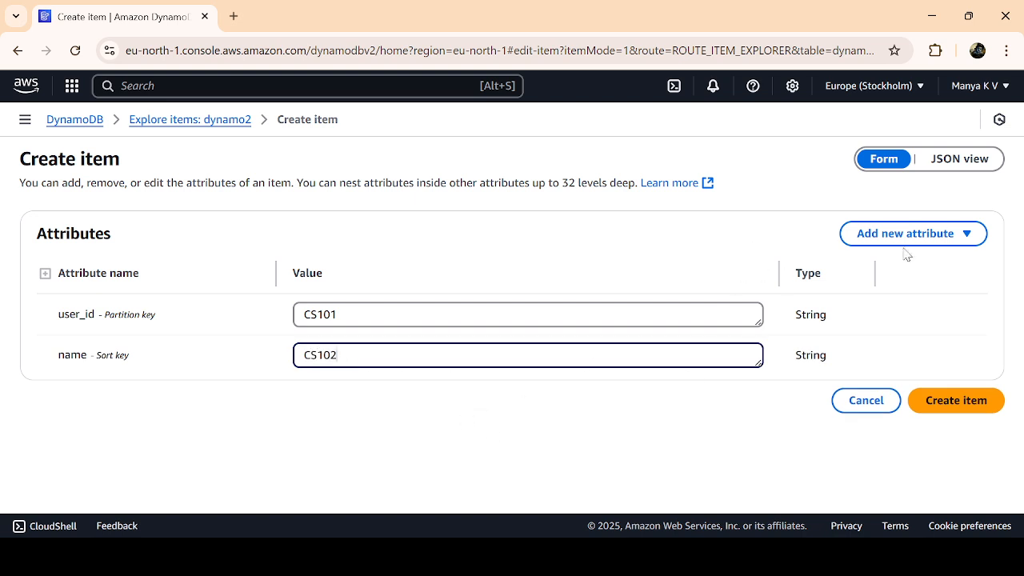
click(962, 168)
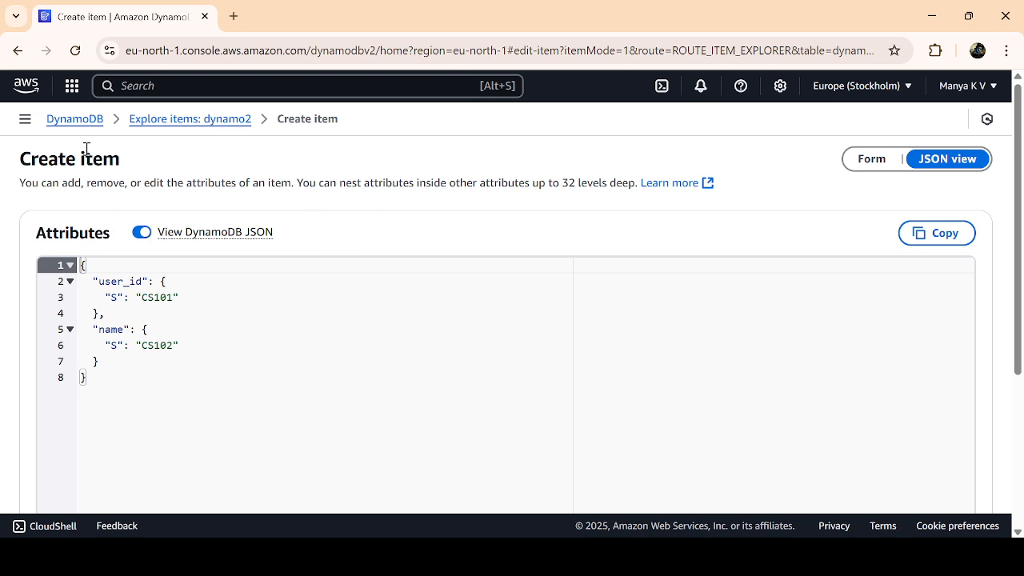
scroll(597, 307, down, 3)
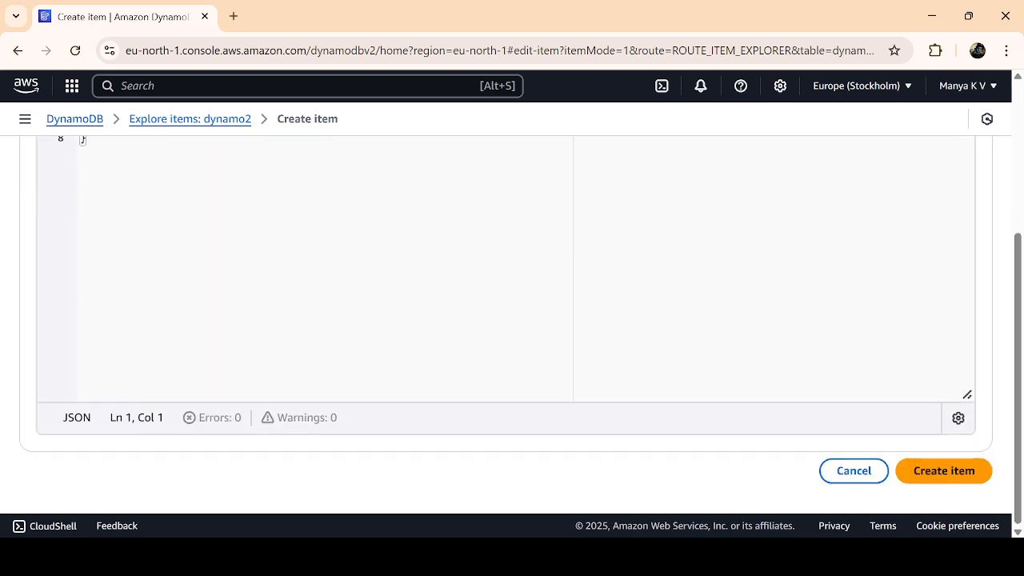
click(925, 479)
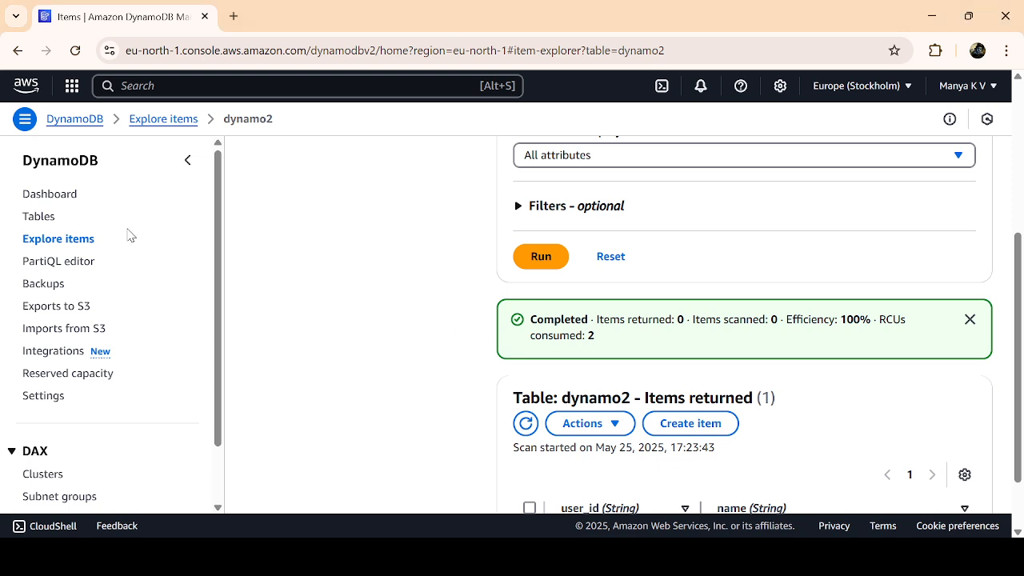
- In the PartiQL editor, change the query to SELECT * FROM "dynamo2" and run it
click(70, 264)
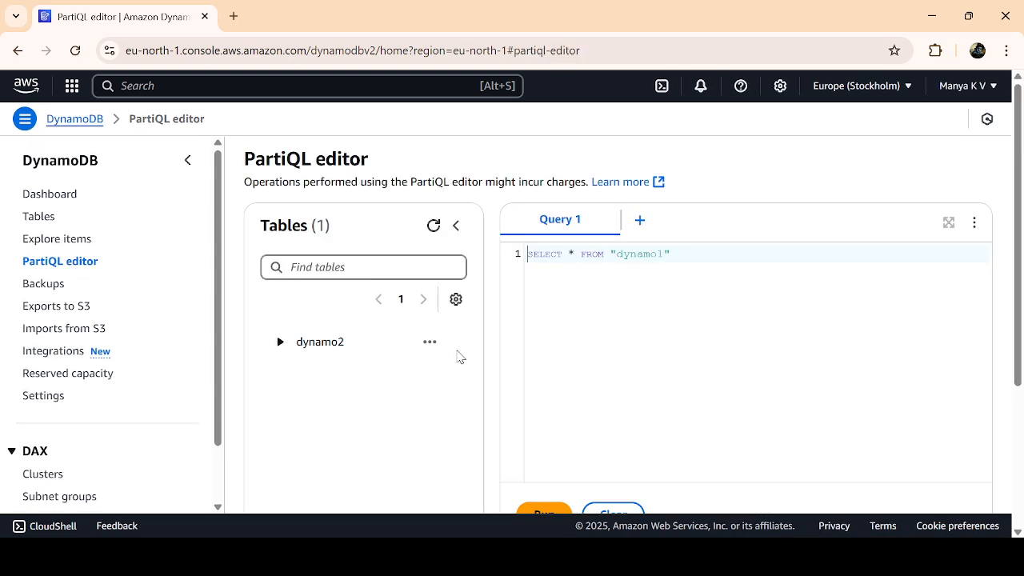
click(664, 257)
key(BackSpace)
text(2)
scroll(714, 374, down, 3)
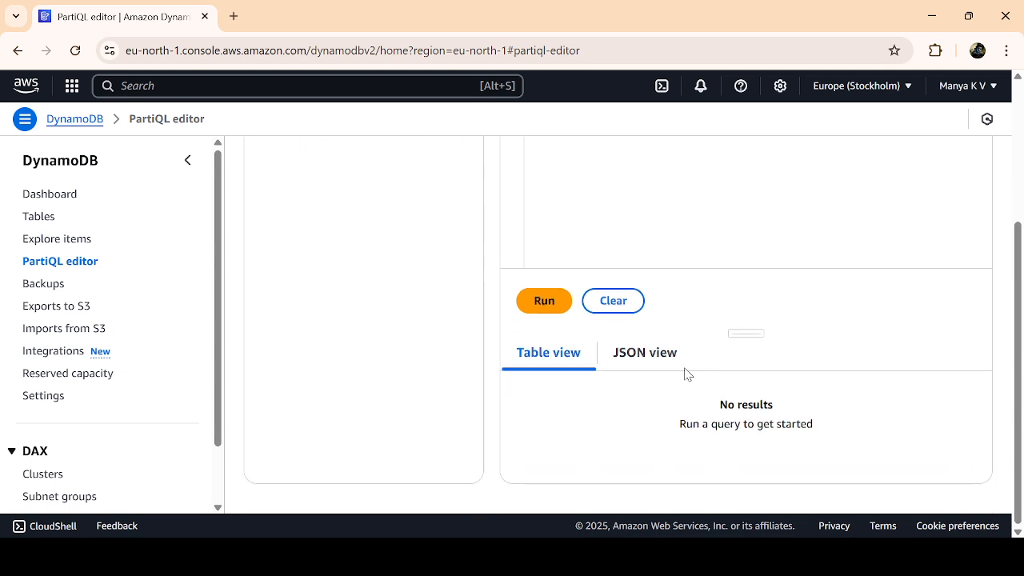
click(544, 301)
- Review the query's returned items in table form and as JSON
scroll(747, 342, up, 3)
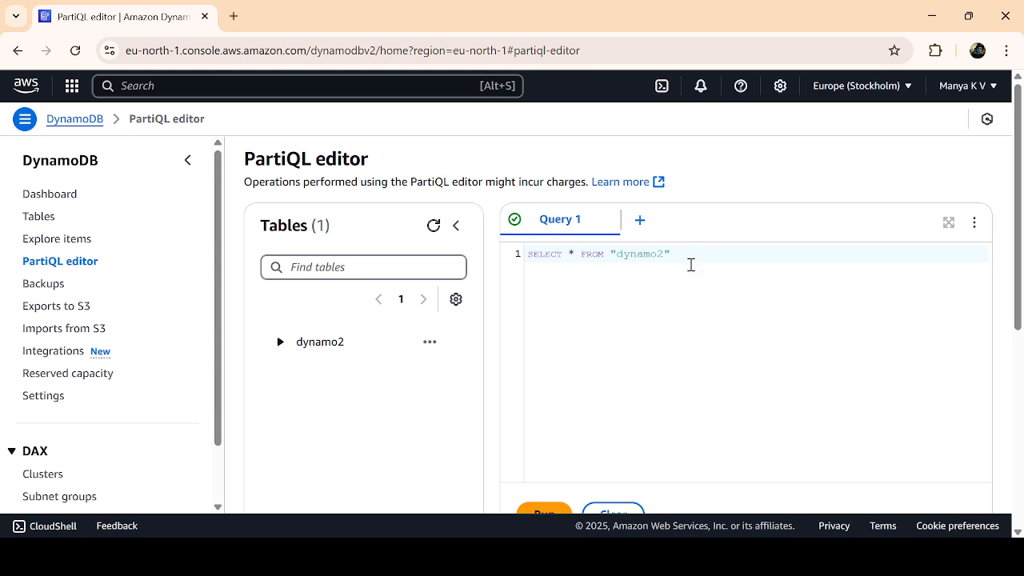
scroll(760, 275, down, 4)
scroll(760, 274, down, 1)
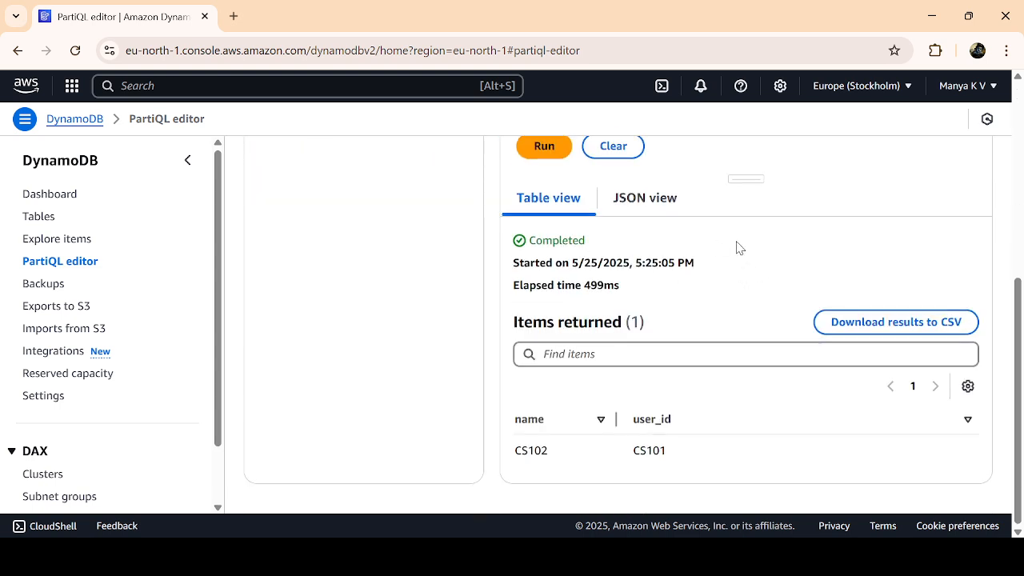
click(644, 211)
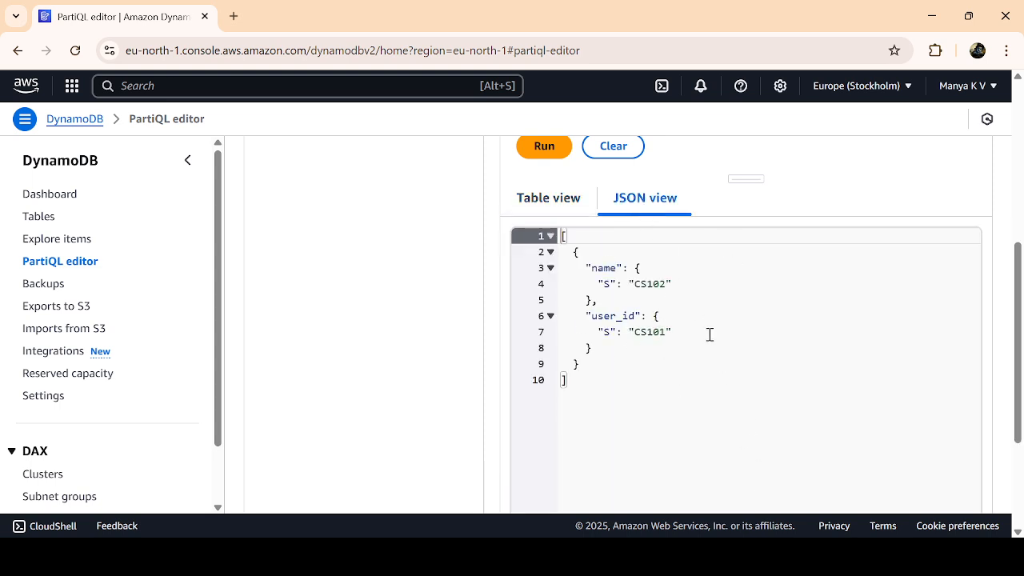
scroll(709, 333, up, 5)
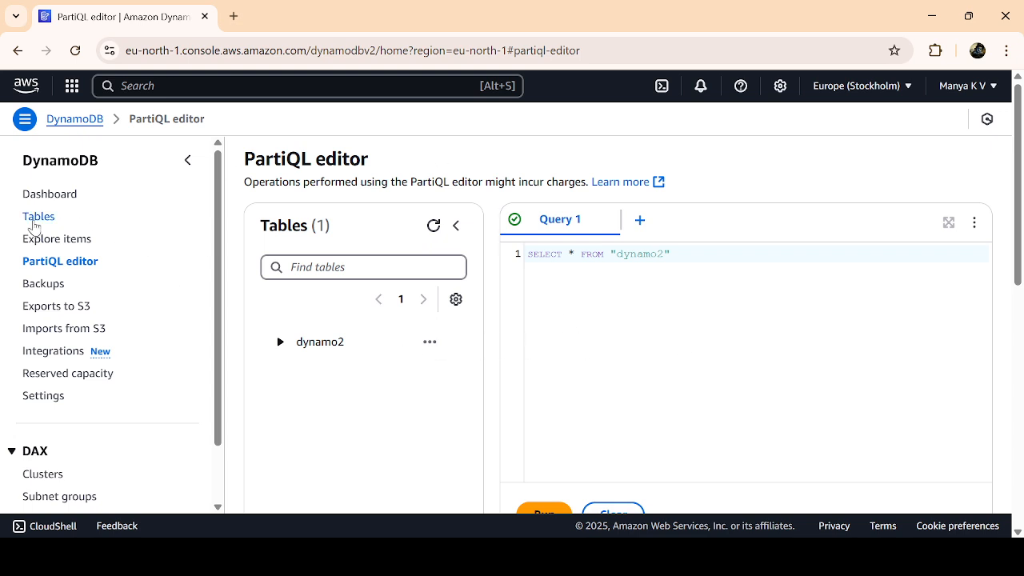
- Permanently delete the dynamo2 table and its CloudWatch alarms without an on-demand backup, entering "confirm" as the confirmation
click(36, 217)
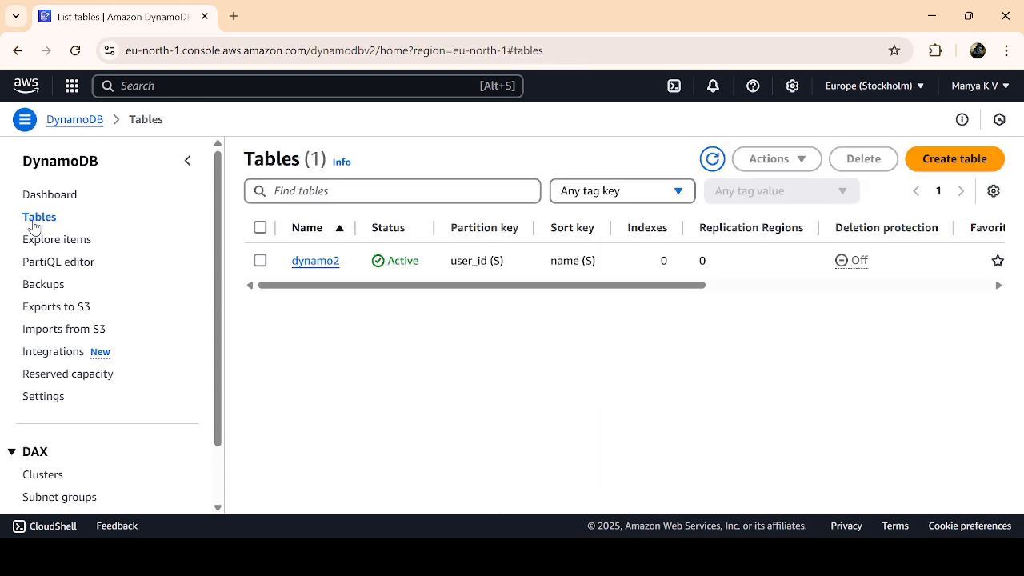
click(260, 261)
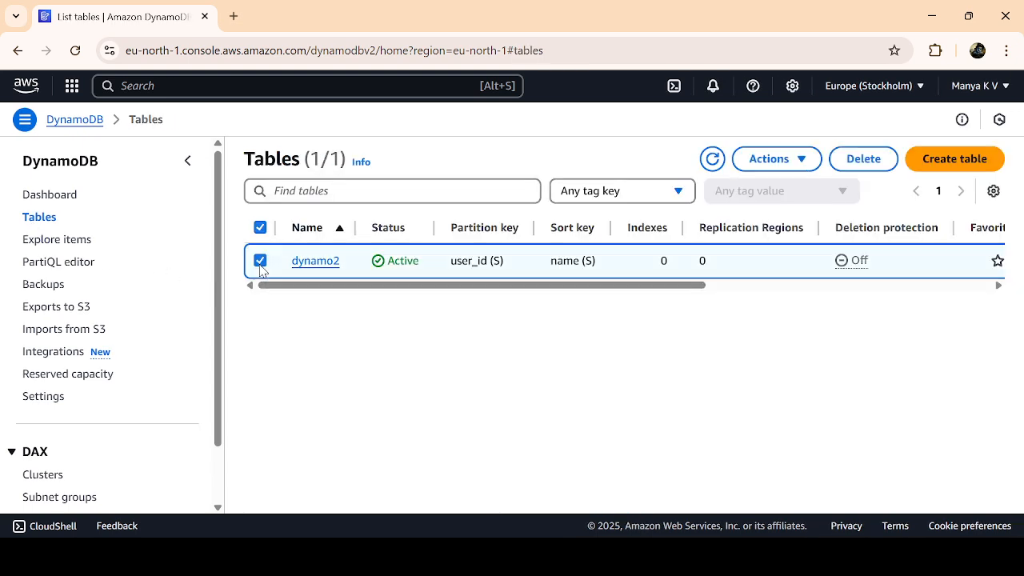
click(846, 164)
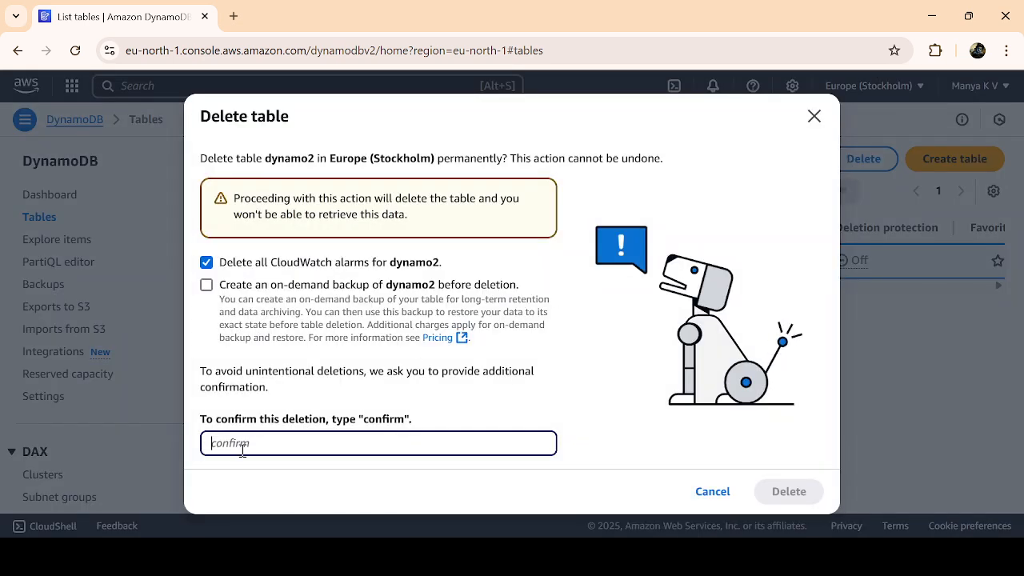
text(confirm)
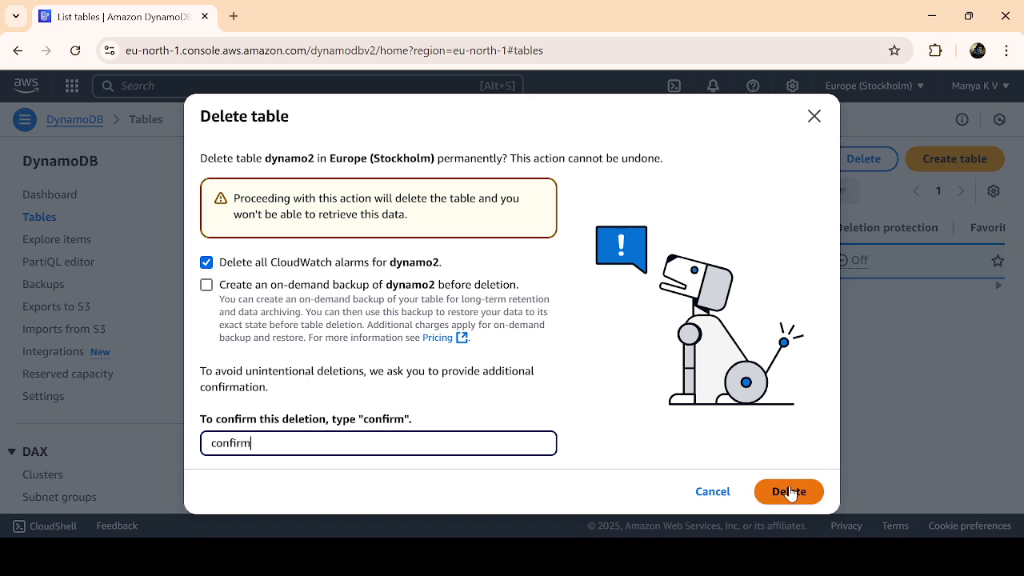
click(789, 491)
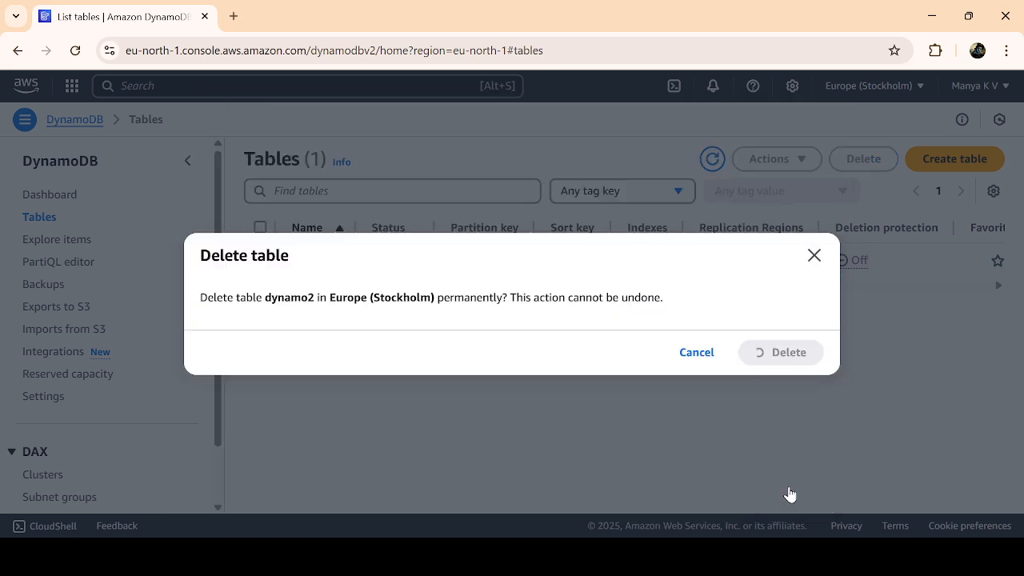